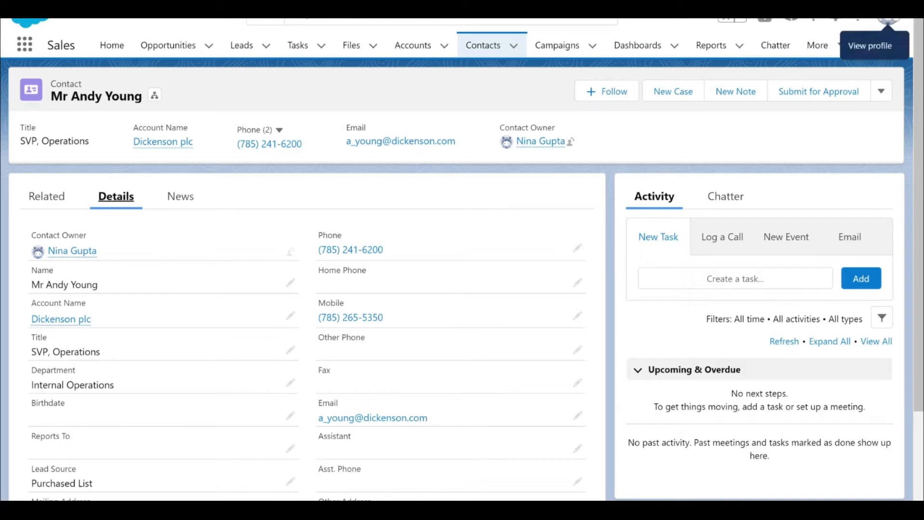
# Step: Find the Contact object in the Object Manager of Setup and open it
pyautogui.click(842, 19)
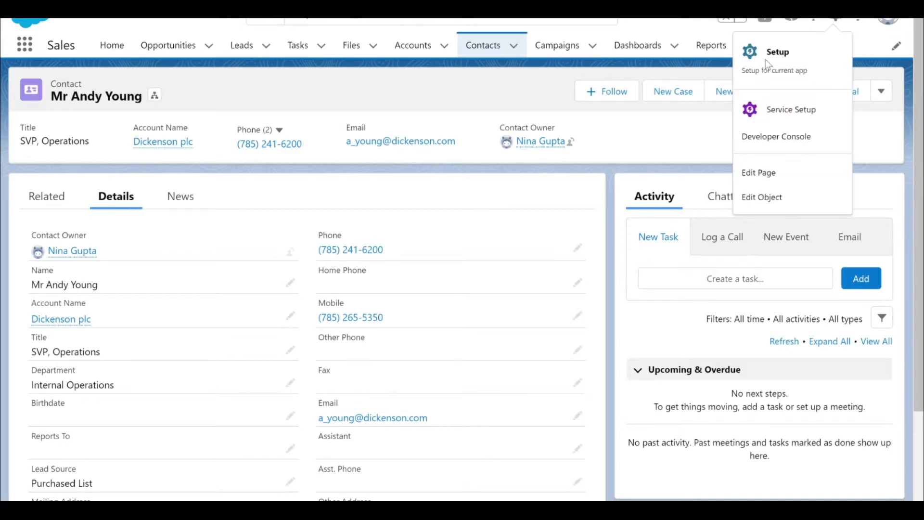
pyautogui.click(777, 51)
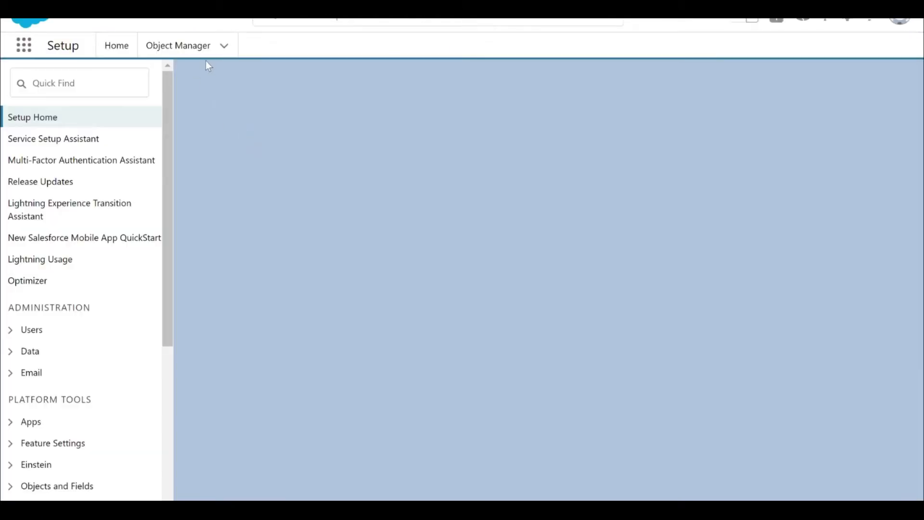
pyautogui.click(198, 47)
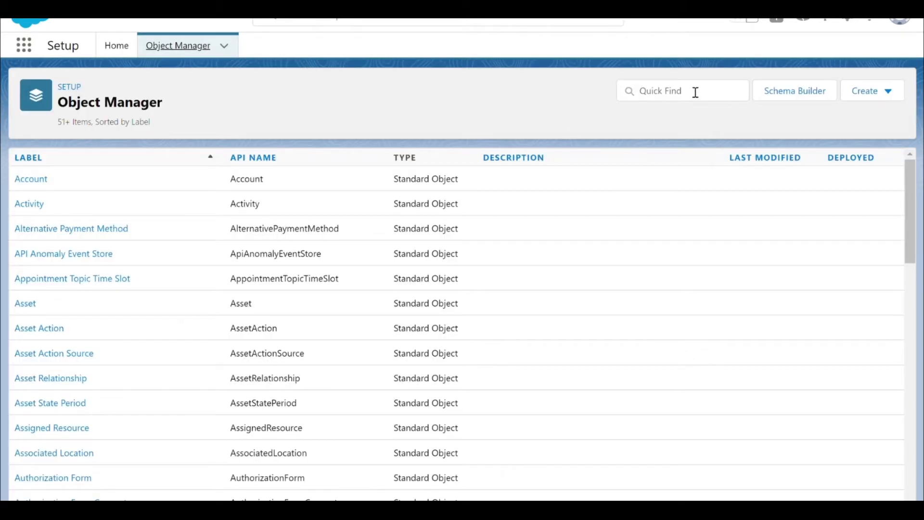
pyautogui.click(696, 93)
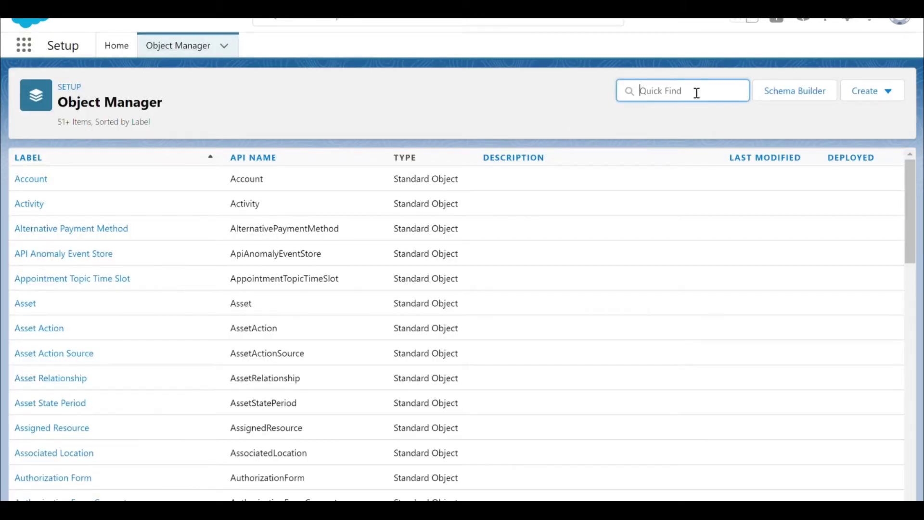
pyautogui.write('contact')
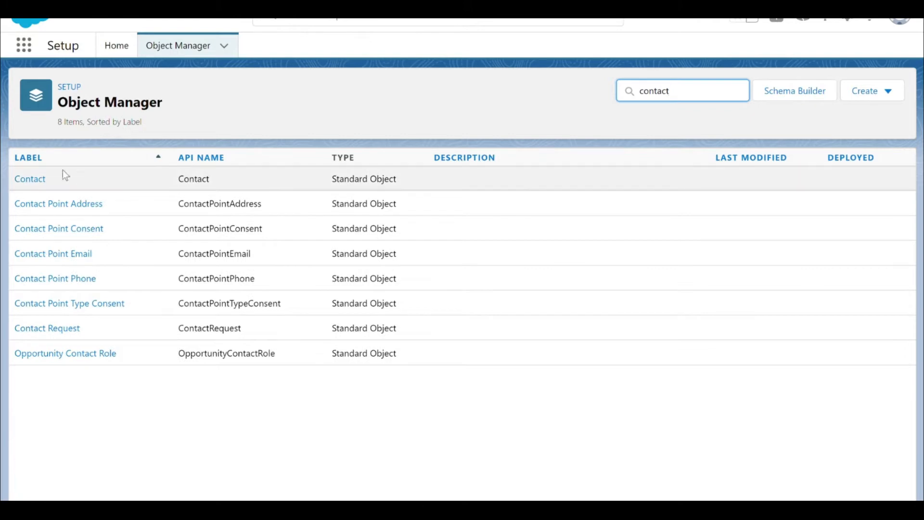
pyautogui.click(41, 180)
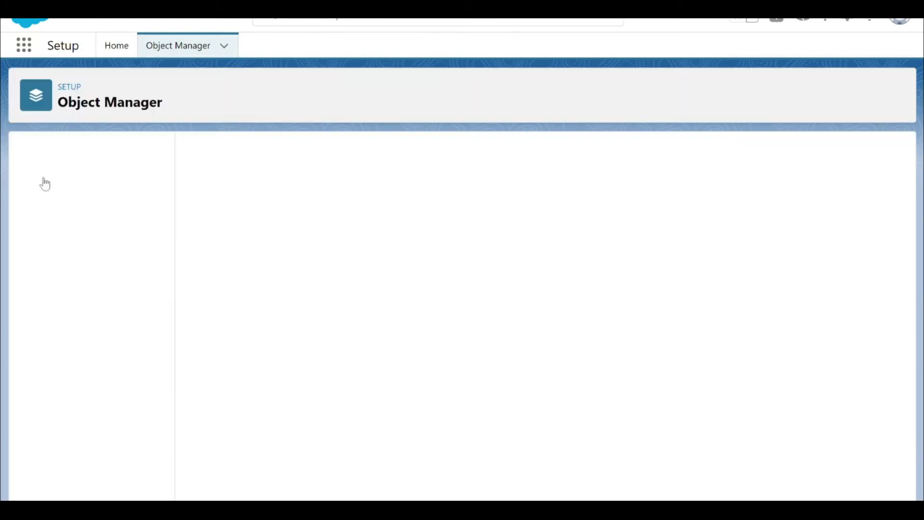
# Step: Open the history tracking settings for the Contact object's fields and enable Contact History
pyautogui.click(86, 183)
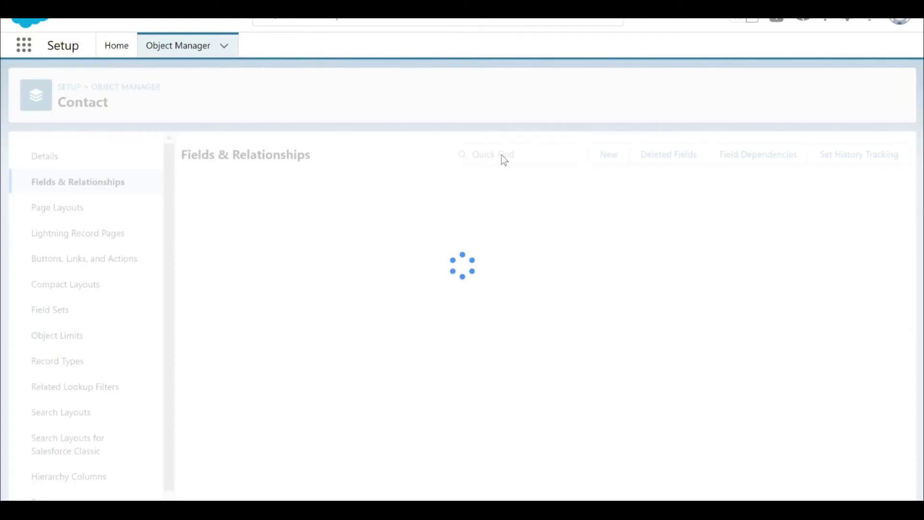
pyautogui.click(850, 155)
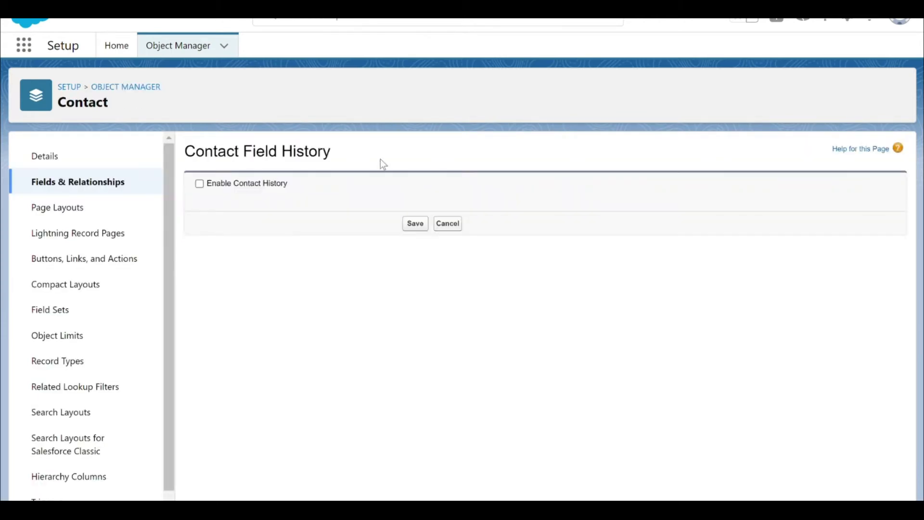
pyautogui.click(199, 184)
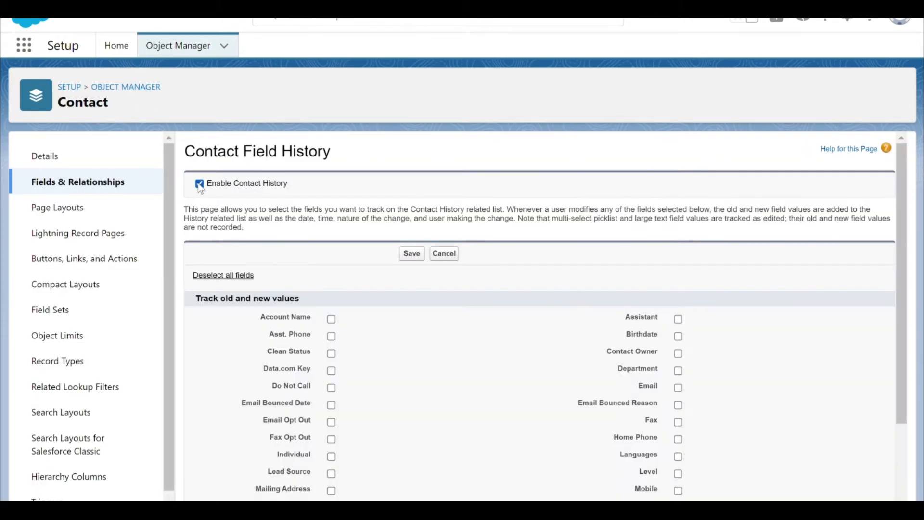
# Step: Track old and new values for Account Name, Asst. Phone, Clean Status, Name, Birthdate, Email, Languages, Level, Mobile and Title
pyautogui.scroll(-3, 367, 302)
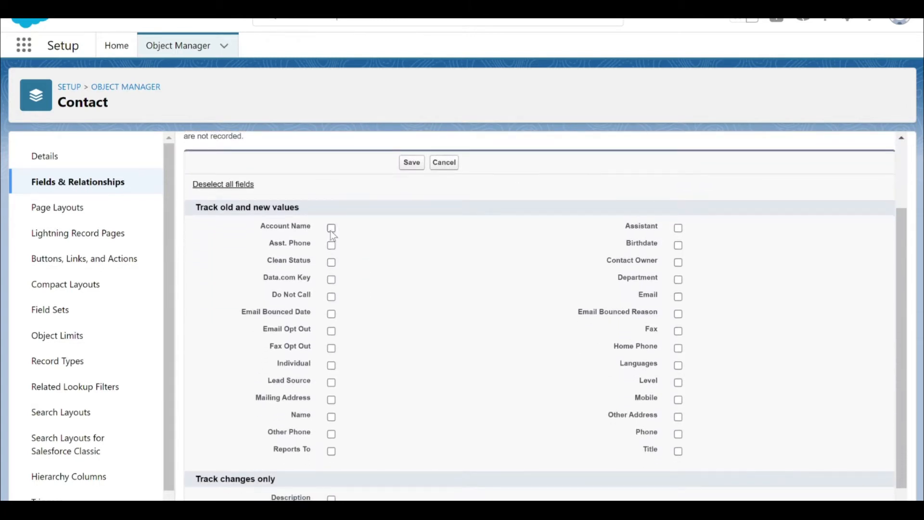
pyautogui.click(332, 228)
pyautogui.click(678, 400)
pyautogui.click(331, 417)
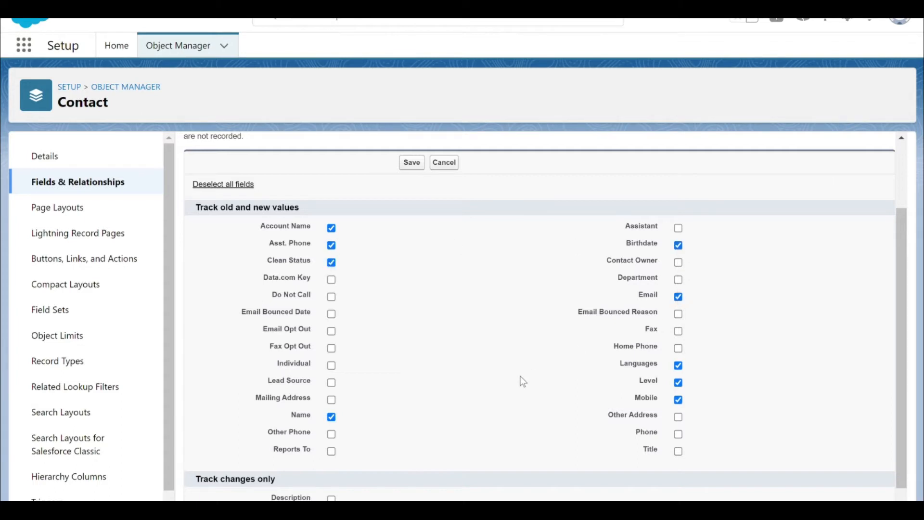
pyautogui.scroll(-1, 520, 379)
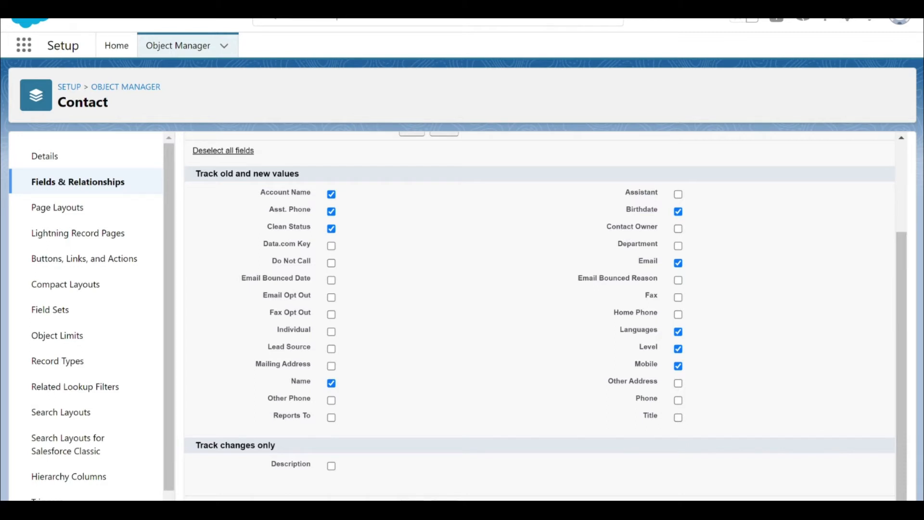
pyautogui.click(679, 417)
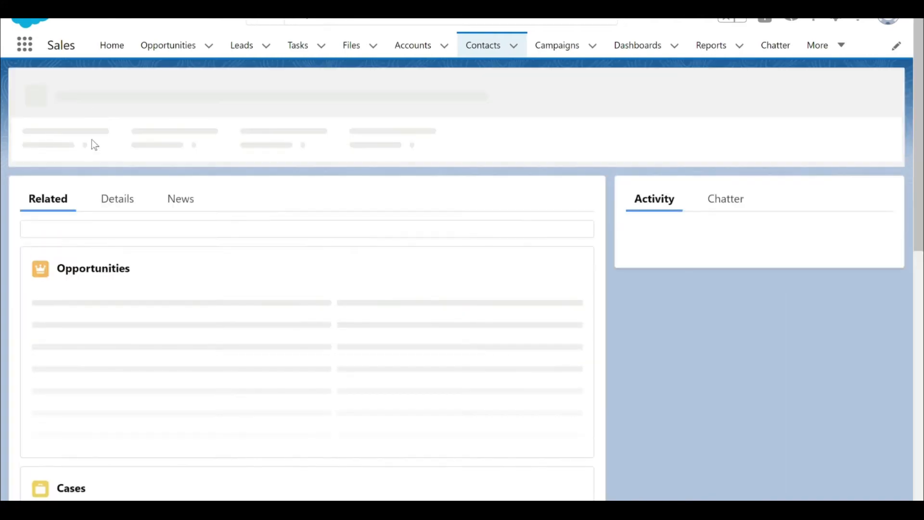
# Step: Examine the contact record's related lists, details and news for a contact history list, and reload the record
pyautogui.scroll(-2, 187, 243)
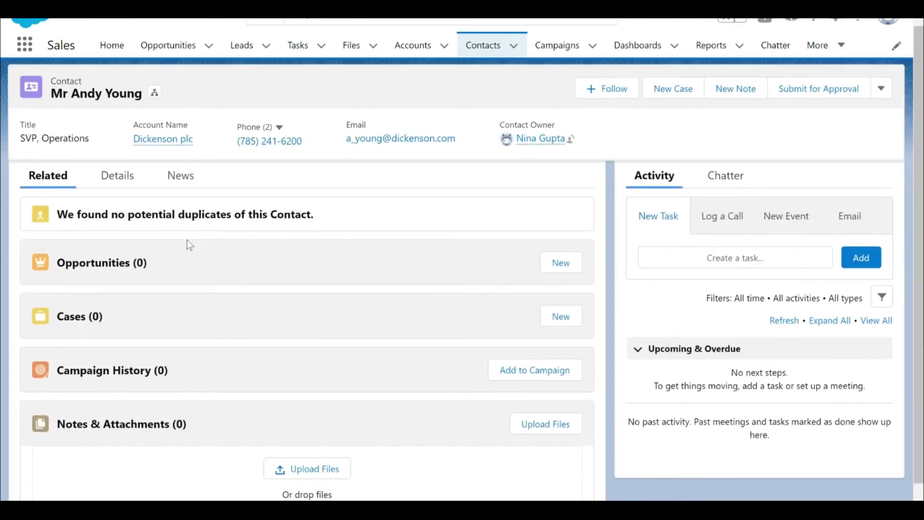
pyautogui.scroll(2, 188, 243)
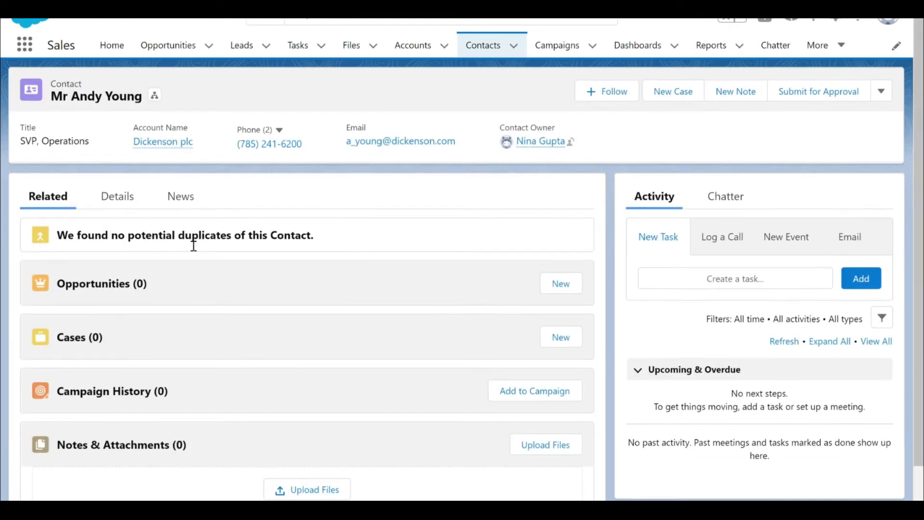
pyautogui.click(110, 214)
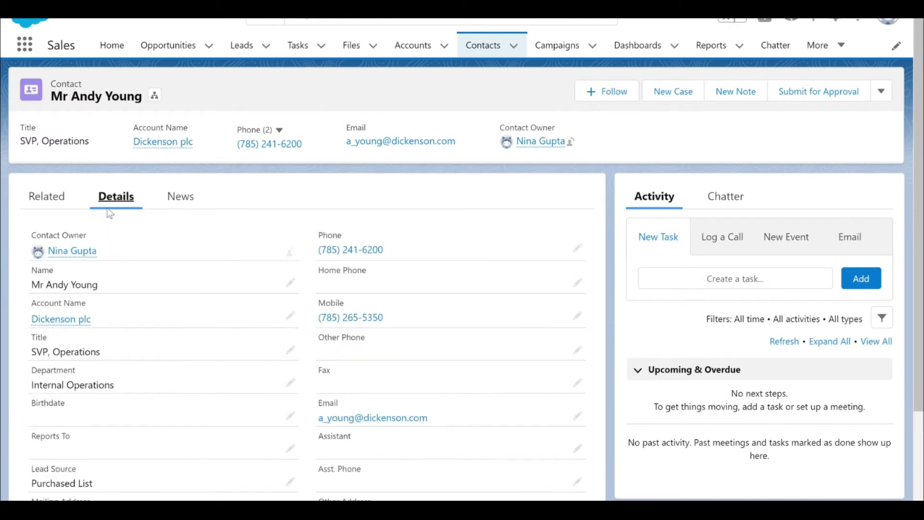
pyautogui.scroll(-3, 213, 279)
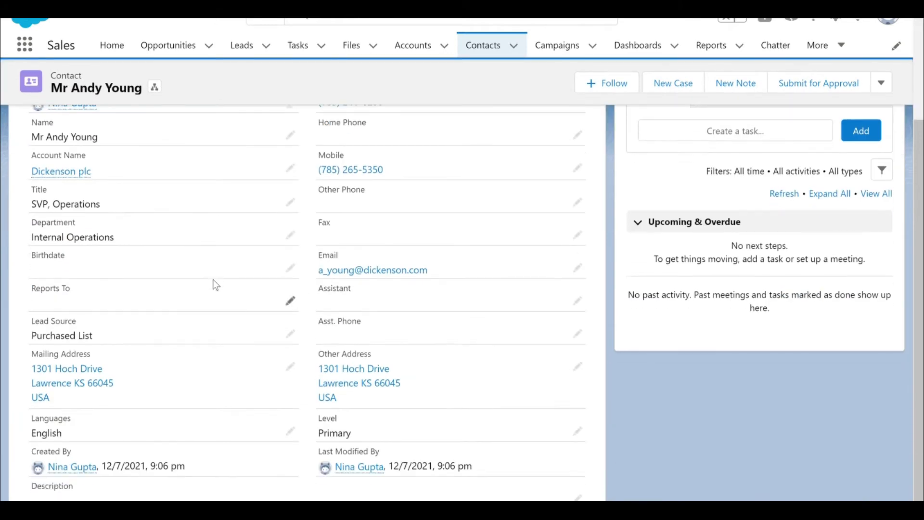
pyautogui.scroll(3, 213, 280)
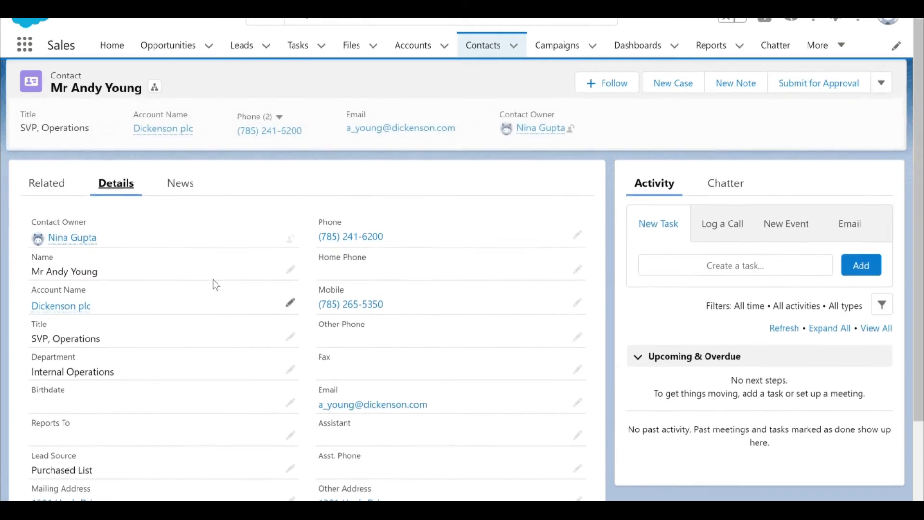
pyautogui.click(192, 187)
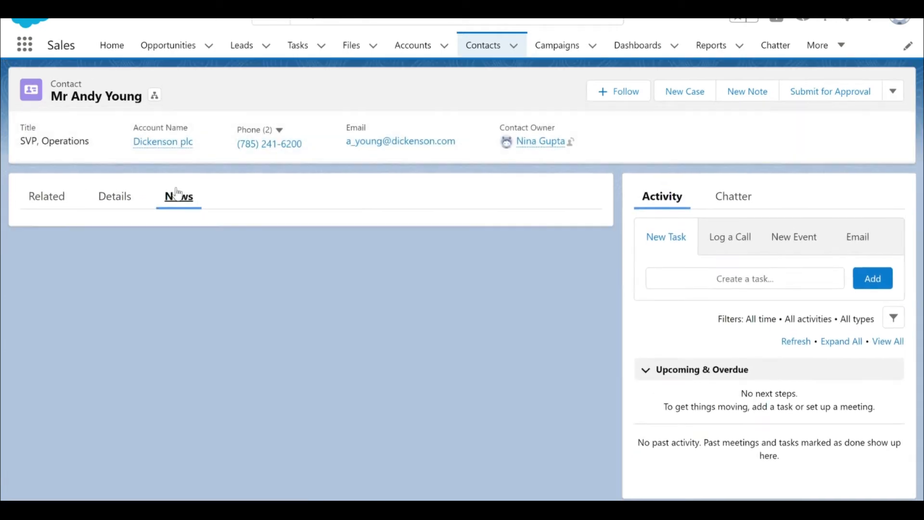
pyautogui.click(48, 196)
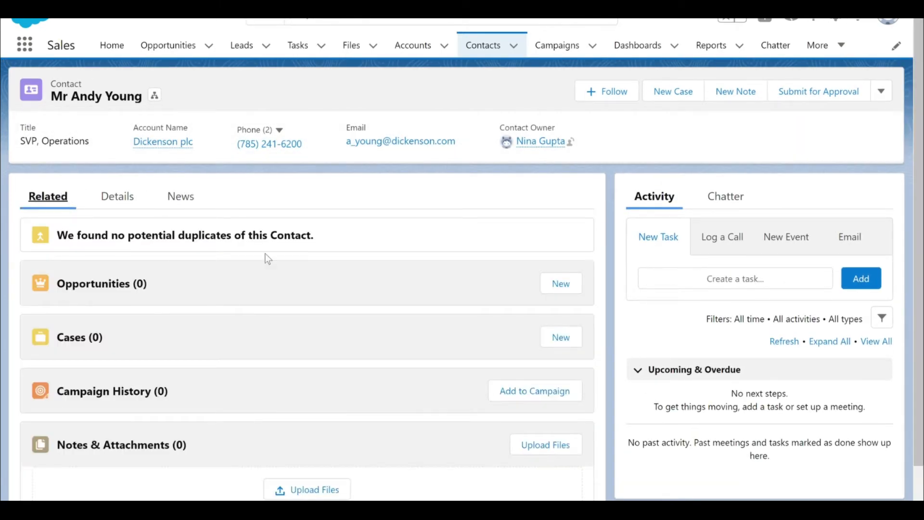
pyautogui.scroll(-1, 266, 260)
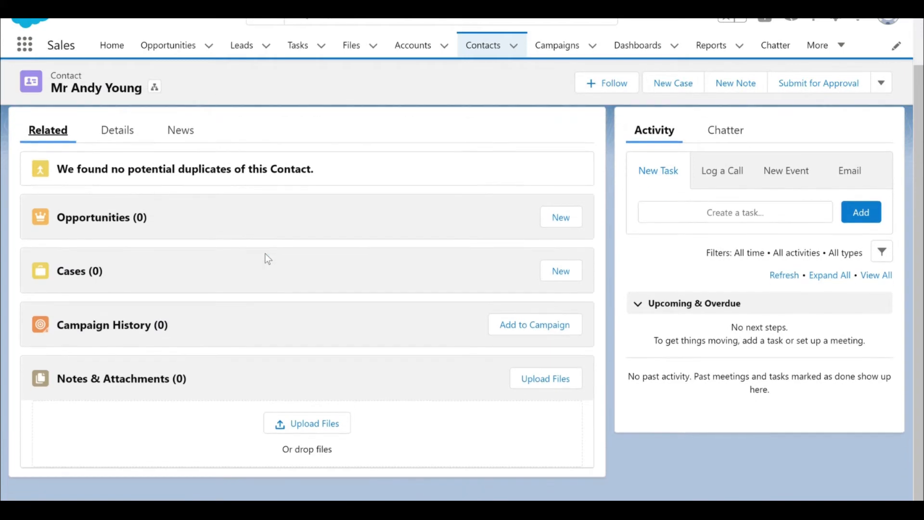
pyautogui.scroll(1, 268, 258)
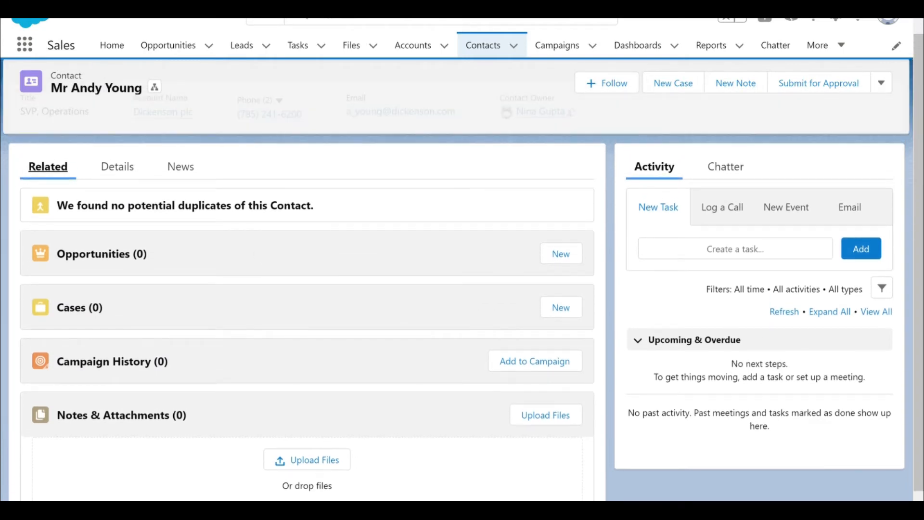
pyautogui.press('F5')
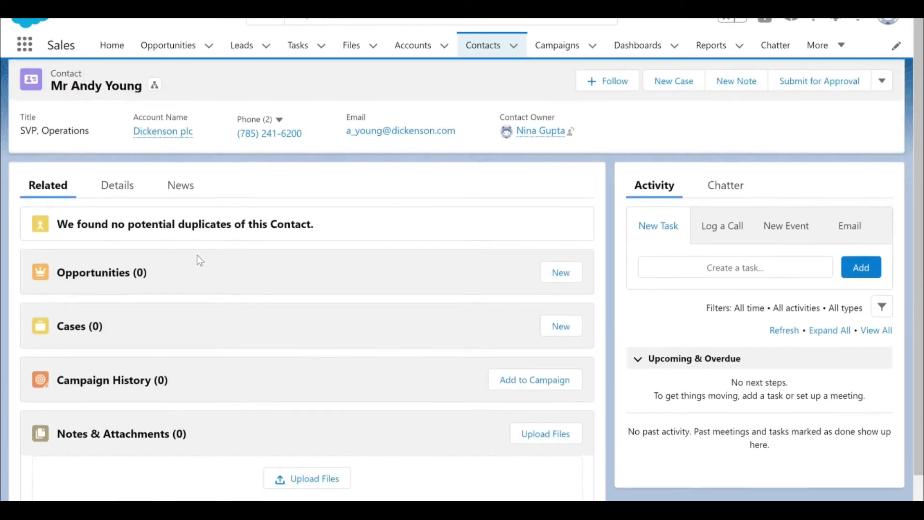
# Step: Replace the contact's first name in the record's details and save the record
pyautogui.click(117, 186)
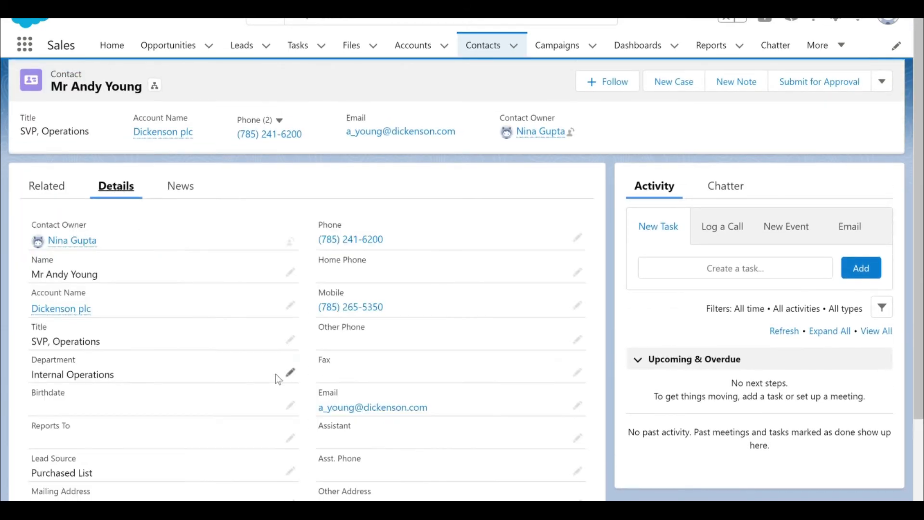
pyautogui.scroll(-2, 275, 373)
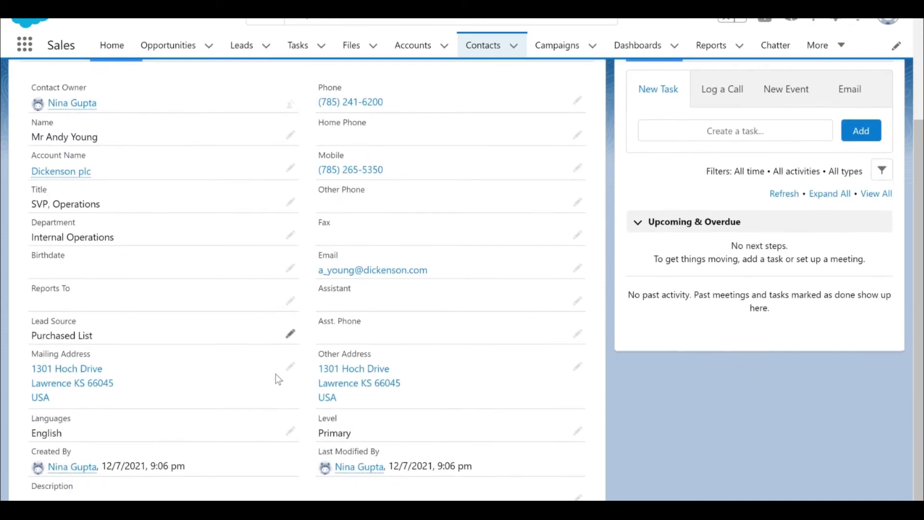
pyautogui.scroll(1, 275, 374)
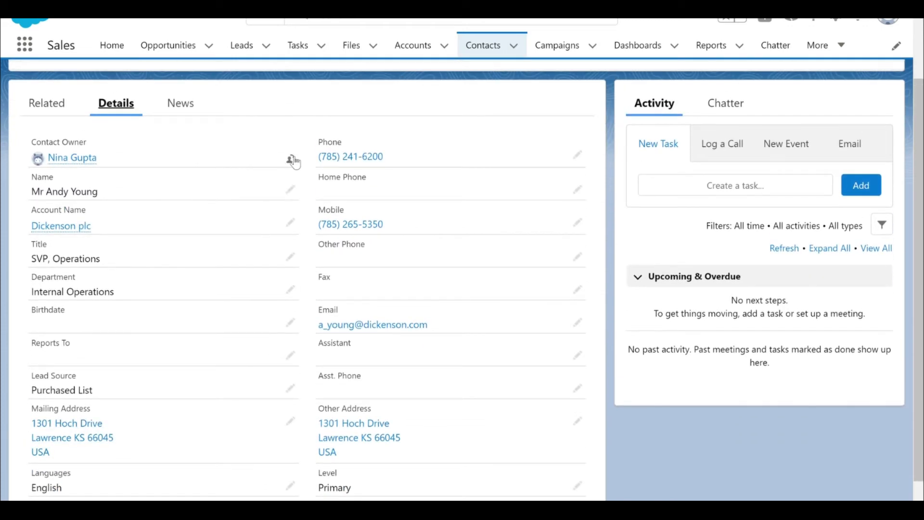
pyautogui.click(290, 189)
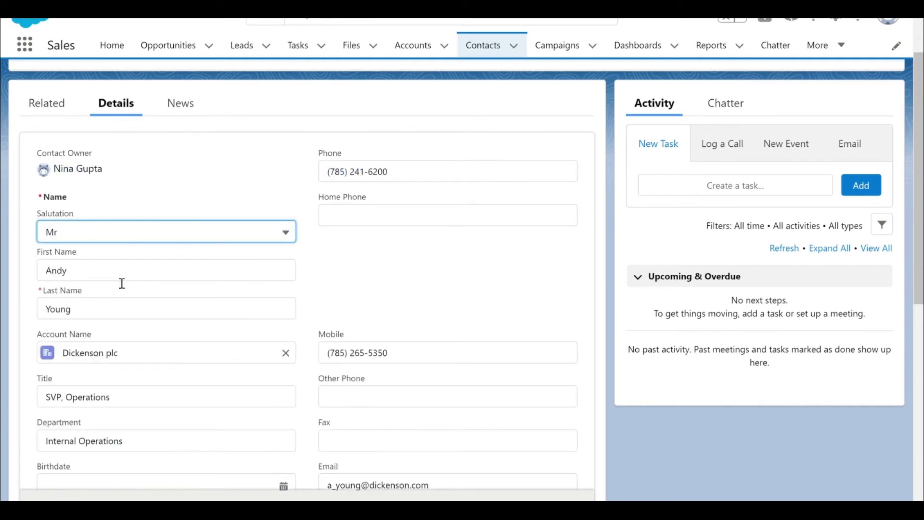
pyautogui.click(124, 272)
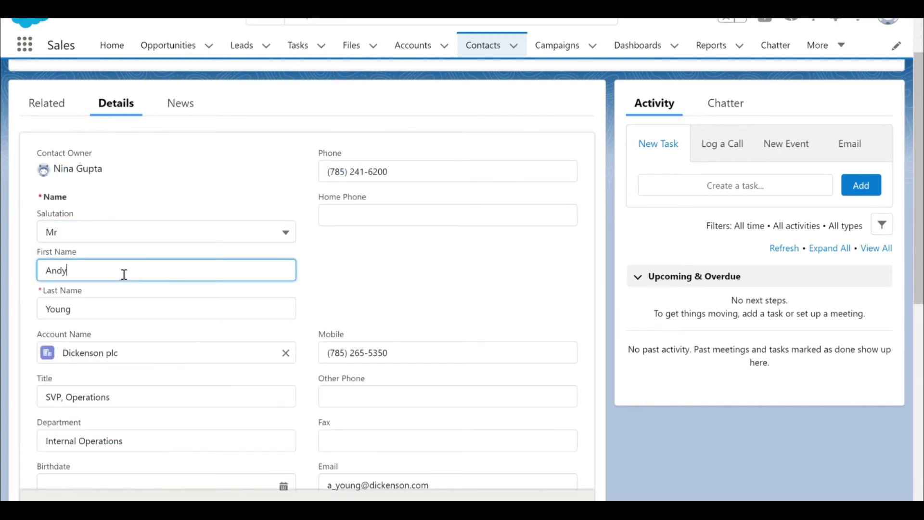
pyautogui.press('BackSpace')
pyautogui.press('BackSpace')
pyautogui.press('BackSpace')
pyautogui.write('Nina')
pyautogui.click(334, 508)
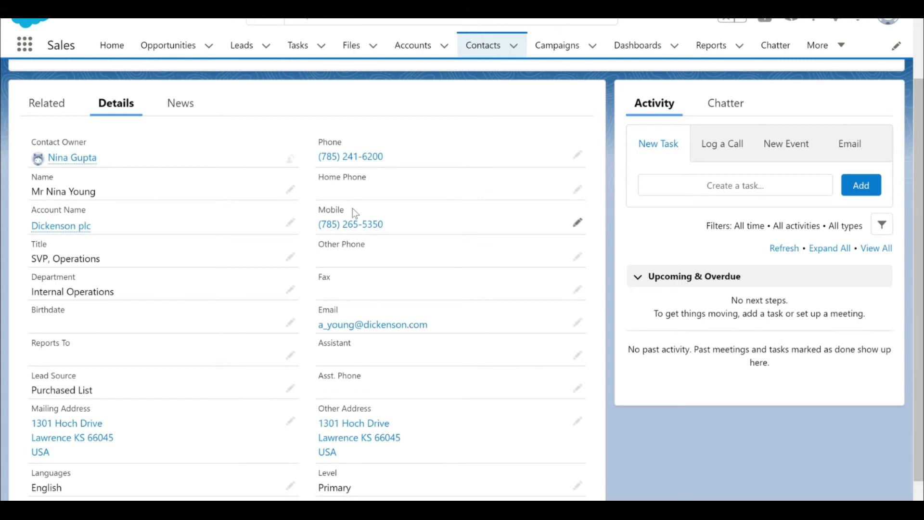
# Step: Return to the Contact object's setup, check the page layout assignments per profile, and open the Contact Layout for editing
pyautogui.click(35, 108)
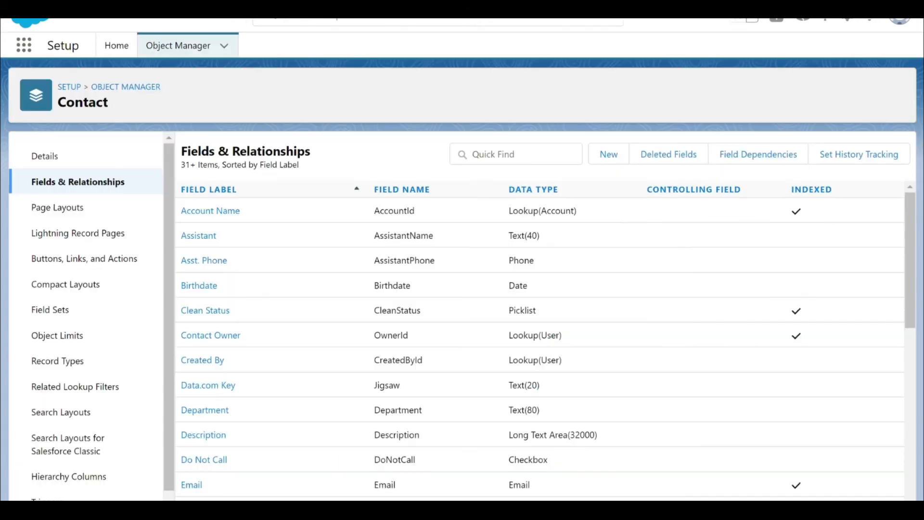
pyautogui.click(91, 207)
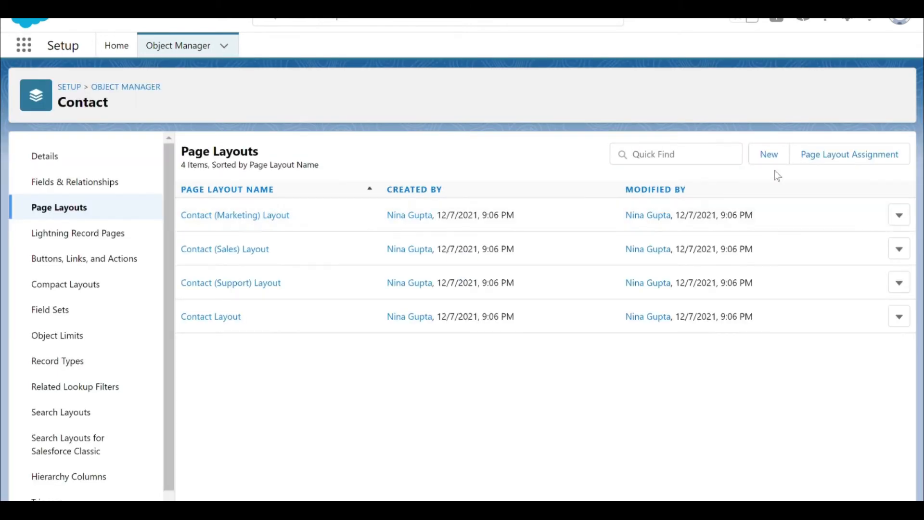
pyautogui.click(829, 155)
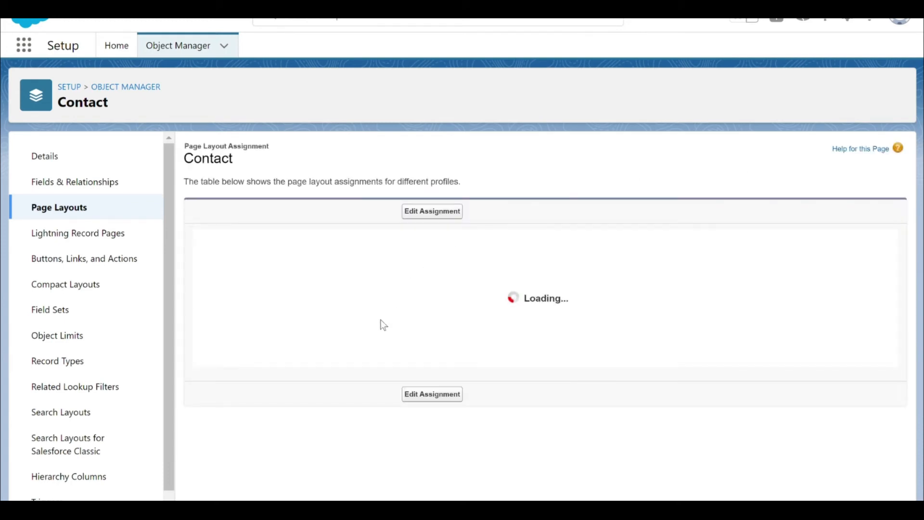
pyautogui.scroll(-5, 384, 326)
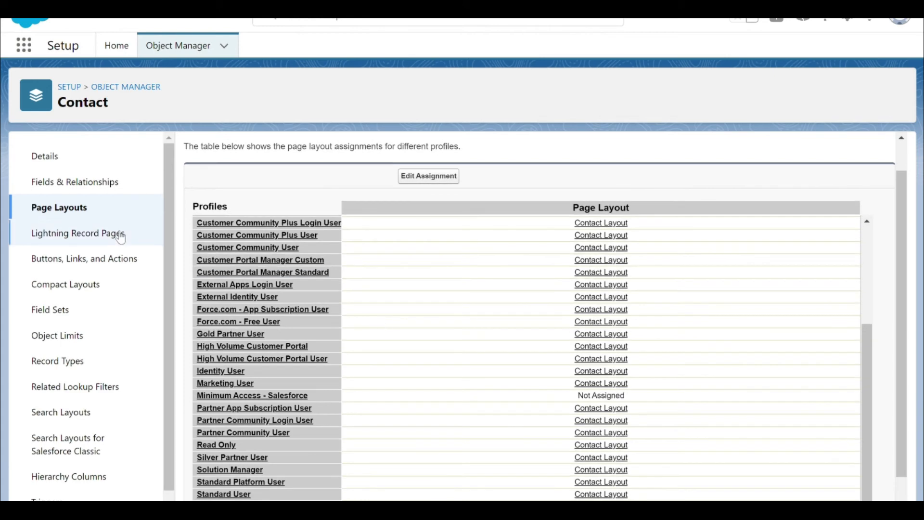
pyautogui.click(86, 209)
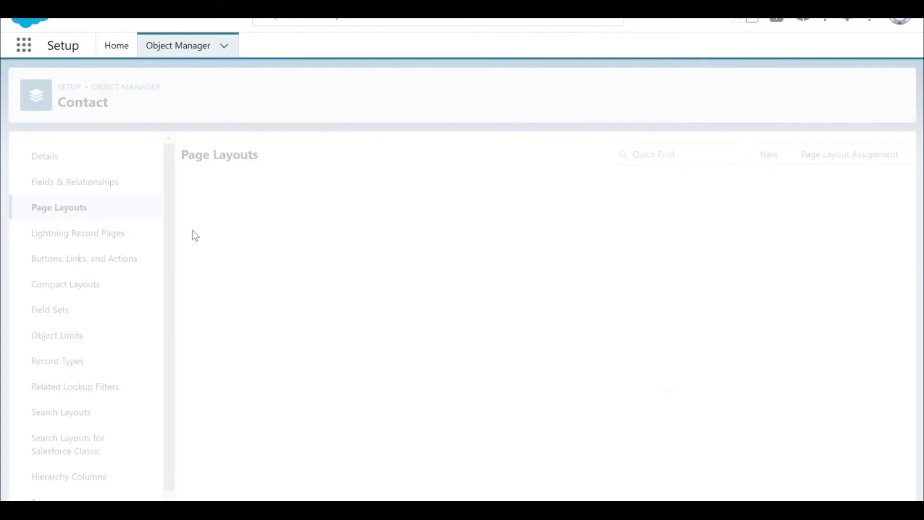
pyautogui.click(220, 317)
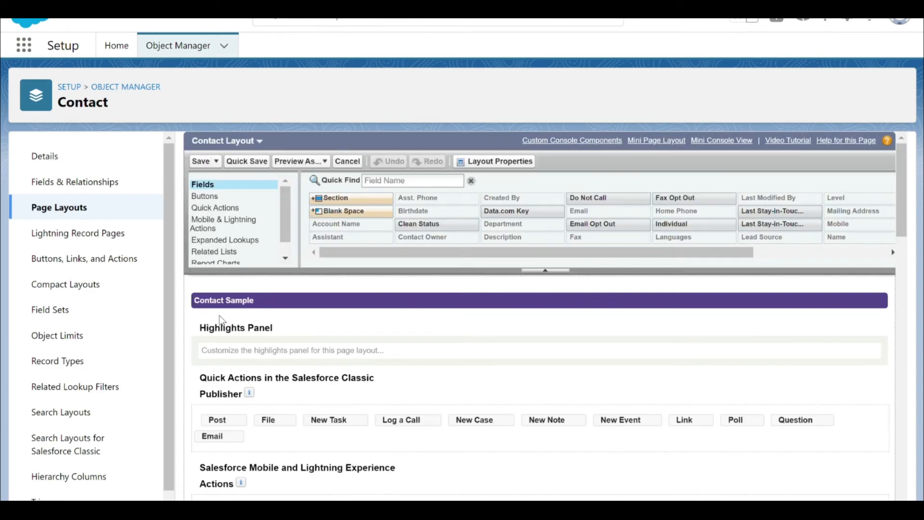
# Step: Add the Contact History related list between Opportunities and Cases, and save the layout, overwriting users' personal related list customizations
pyautogui.click(239, 252)
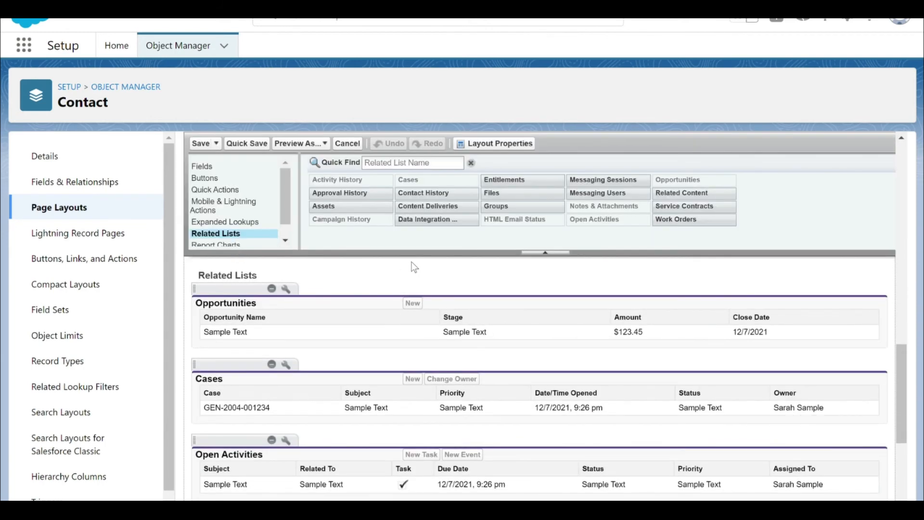
pyautogui.moveTo(428, 193); pyautogui.dragTo(270, 351)
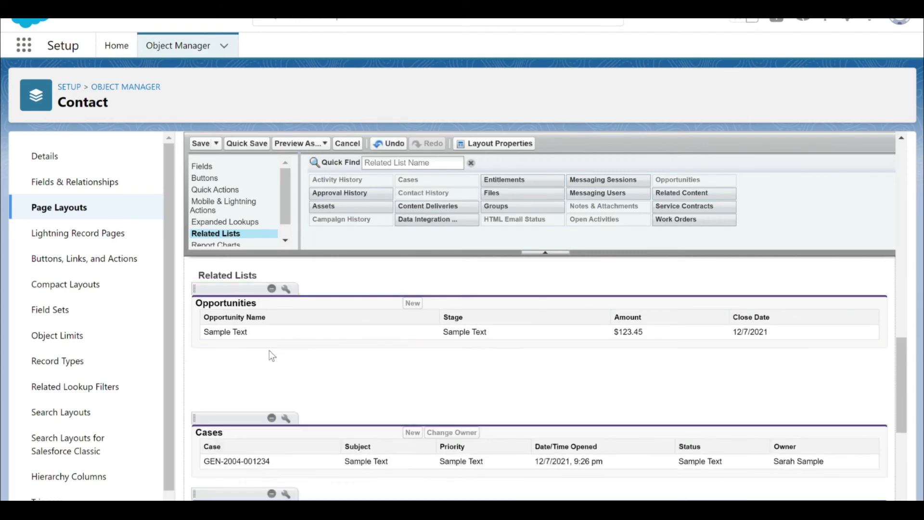
pyautogui.click(206, 142)
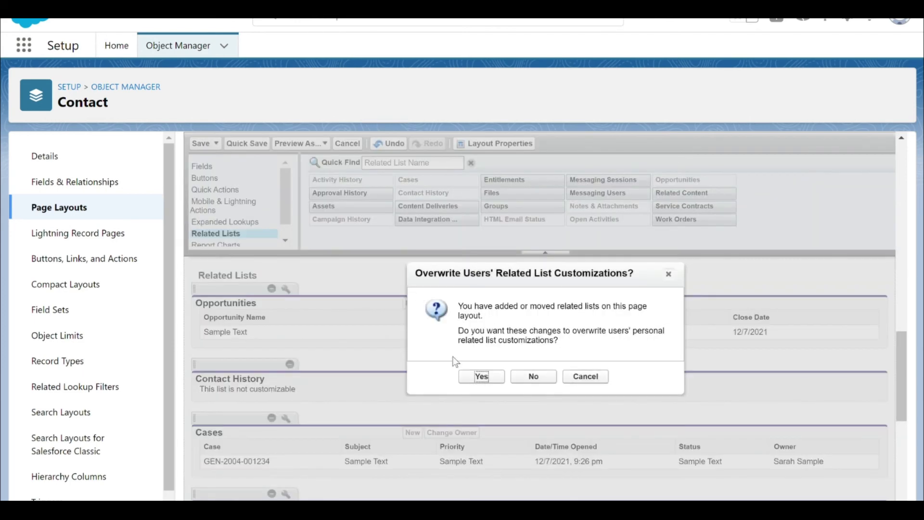
pyautogui.click(480, 376)
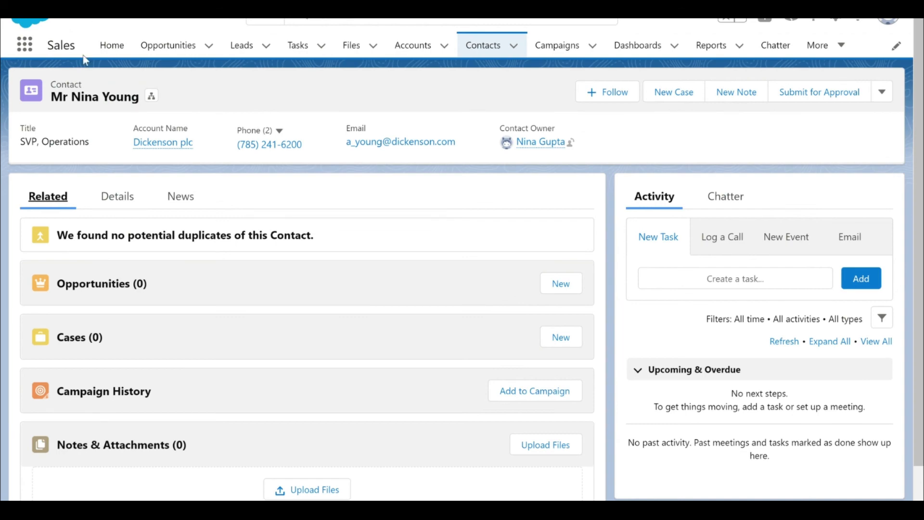
# Step: Return to the contact record, reload it, and open the full Contact History list to check the tracked changes
pyautogui.click(110, 199)
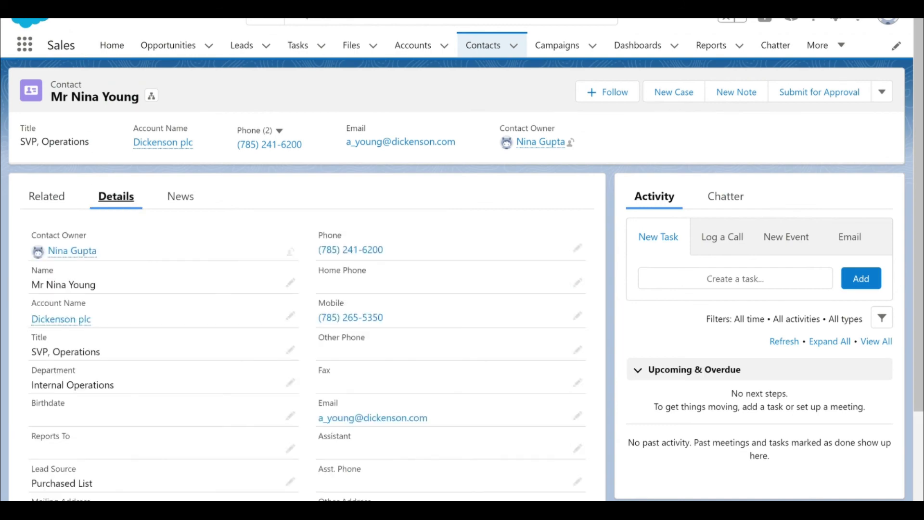
pyautogui.press('F5')
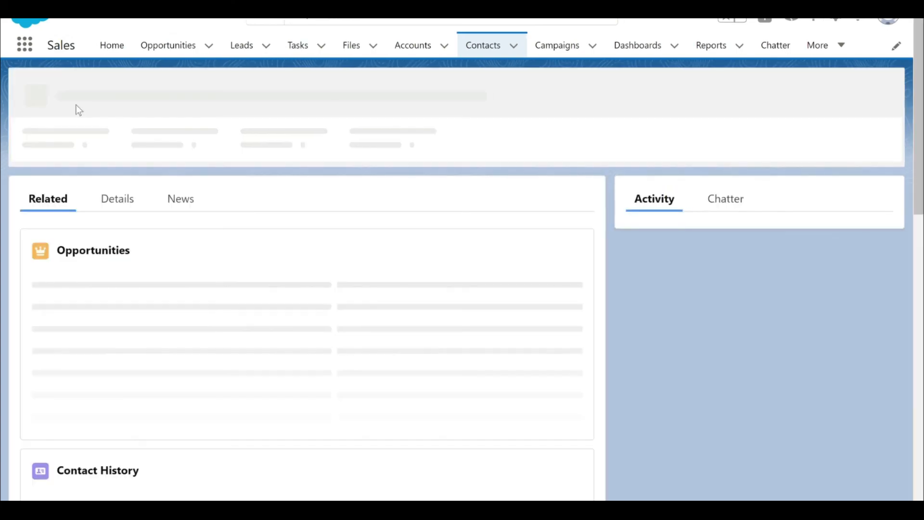
pyautogui.scroll(-3, 350, 310)
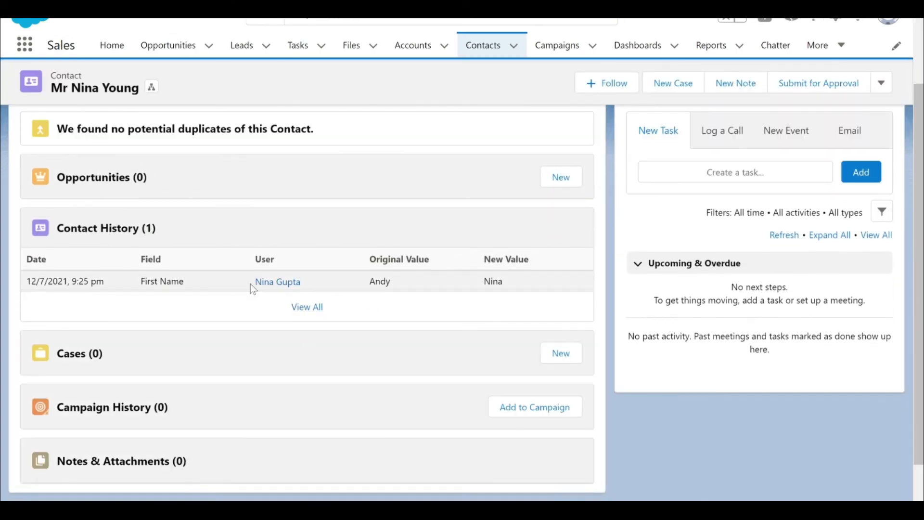
pyautogui.click(299, 311)
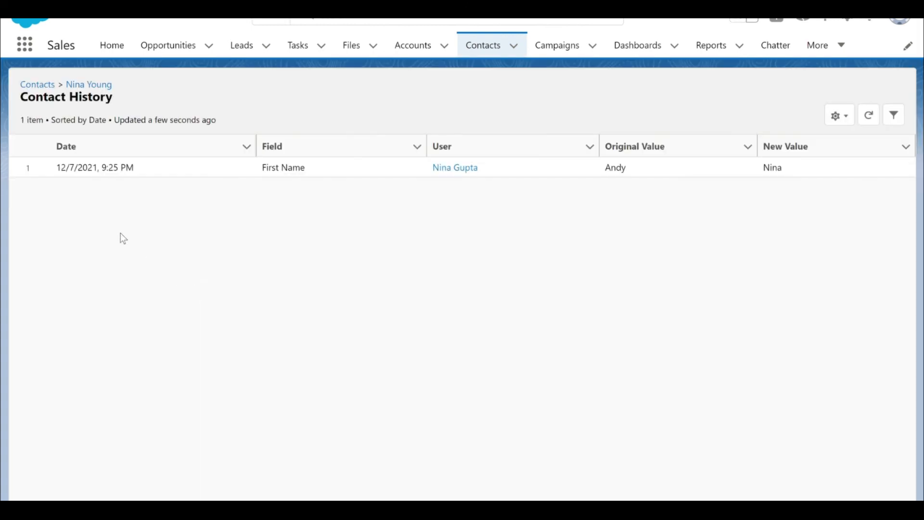